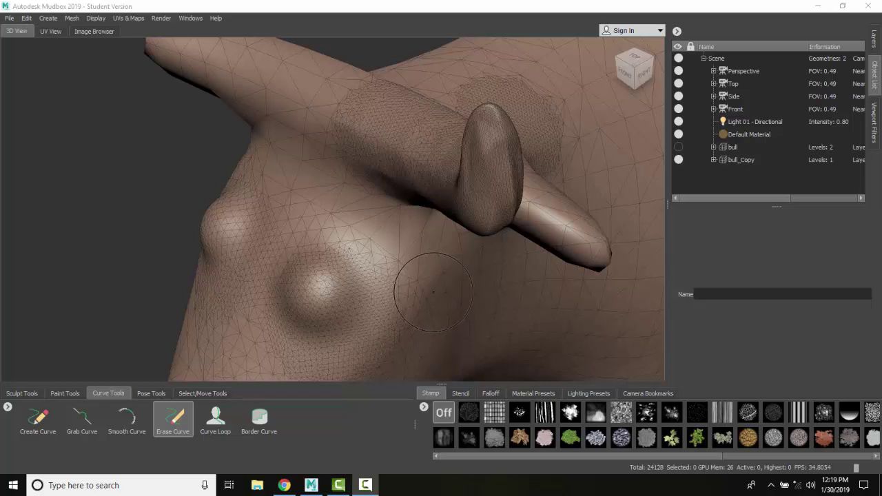
Step: Activate the Create Curve tool in the Curve Tools tray
left_click(38, 421)
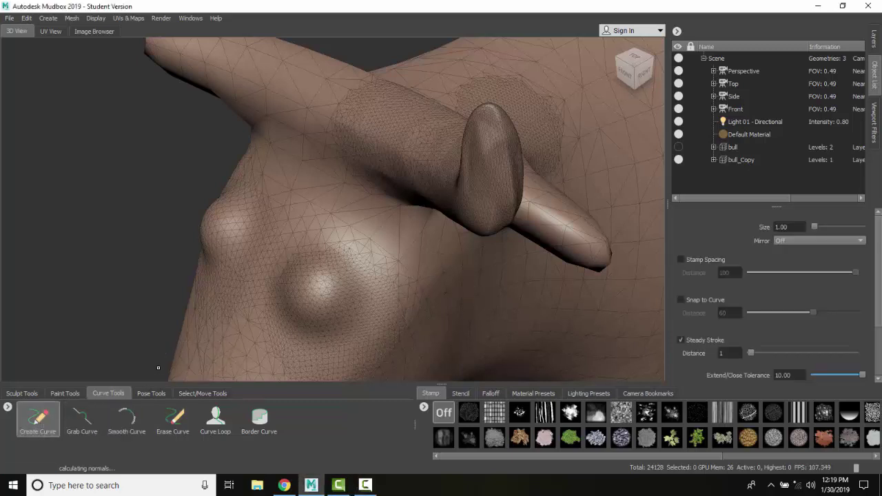
Step: From the FRONT view, frame the bull's head and draw a wavy guide curve across the forehead
left_click(626, 71)
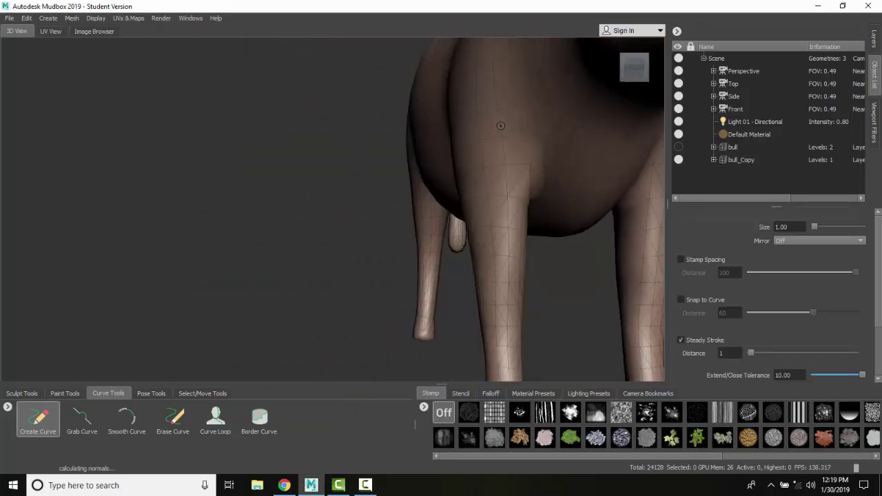
key("f")
middle_click_drag(384, 220, 321, 287, "alt")
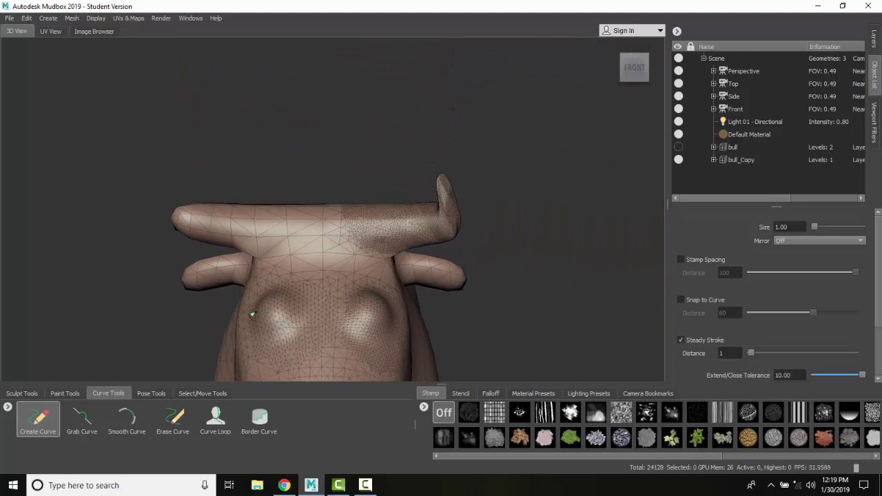
mouse_move(250, 315)
left_mouse_down()
mouse_move(272, 297)
mouse_move(319, 317)
mouse_move(374, 300)
mouse_move(398, 331)
left_mouse_up()
Step: Draw seven vertical guide curves crossing the forehead curve down the face
left_click_drag(367, 285, 370, 346)
left_click_drag(273, 288, 273, 353)
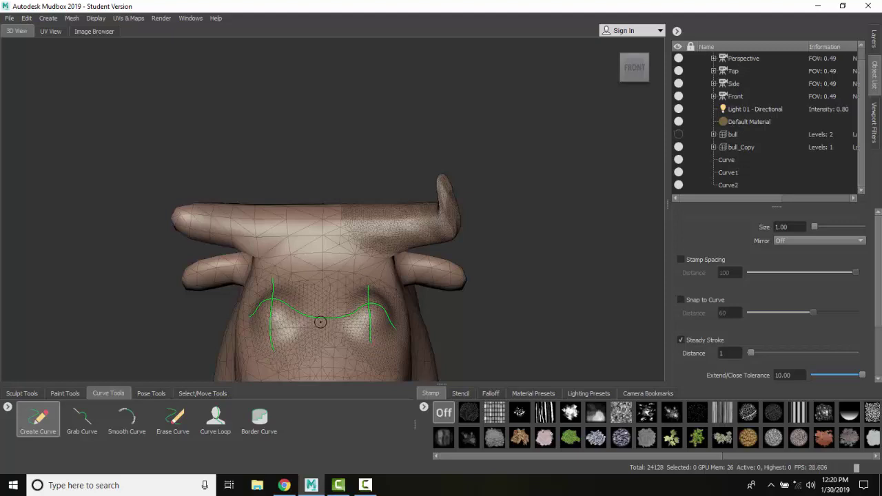
left_click_drag(321, 282, 322, 353)
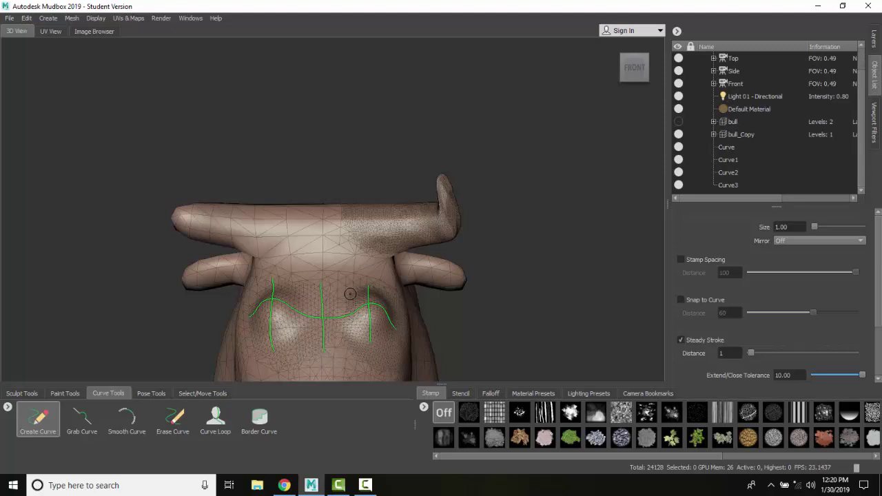
left_click_drag(350, 288, 348, 339)
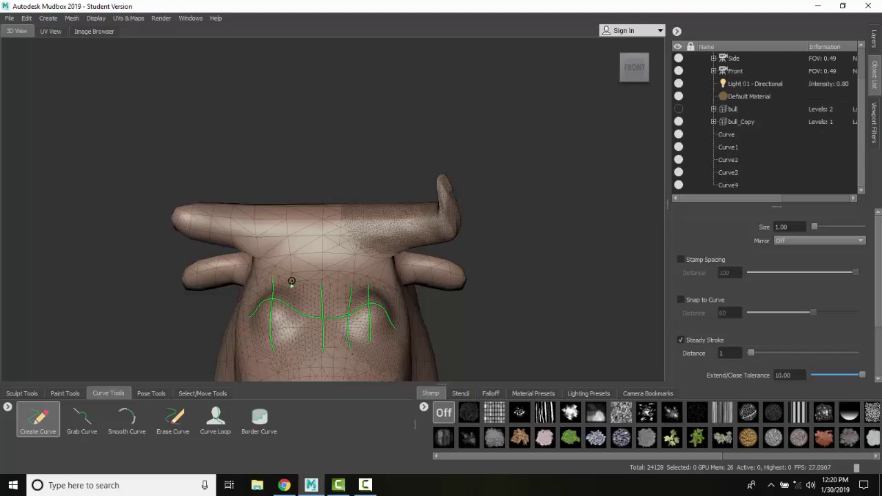
left_click_drag(292, 283, 292, 338)
left_click_drag(254, 284, 259, 335)
left_click_drag(388, 288, 386, 333)
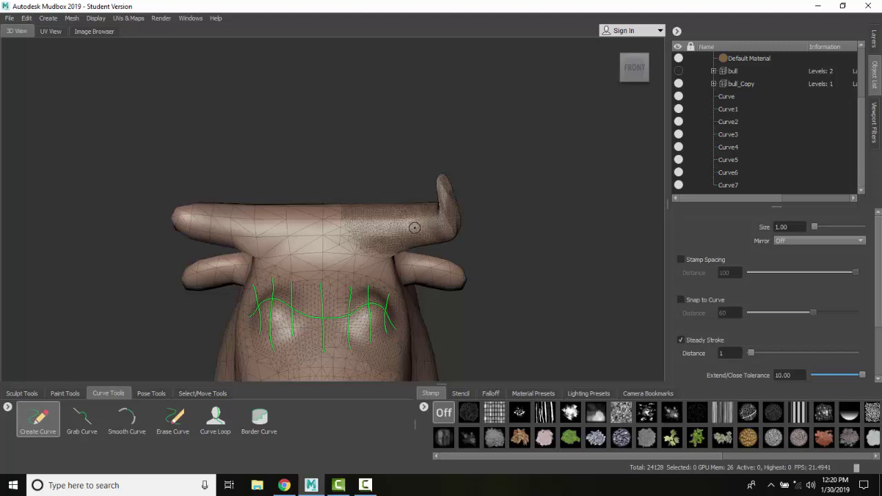
right_click_drag(414, 223, 494, 246, "alt")
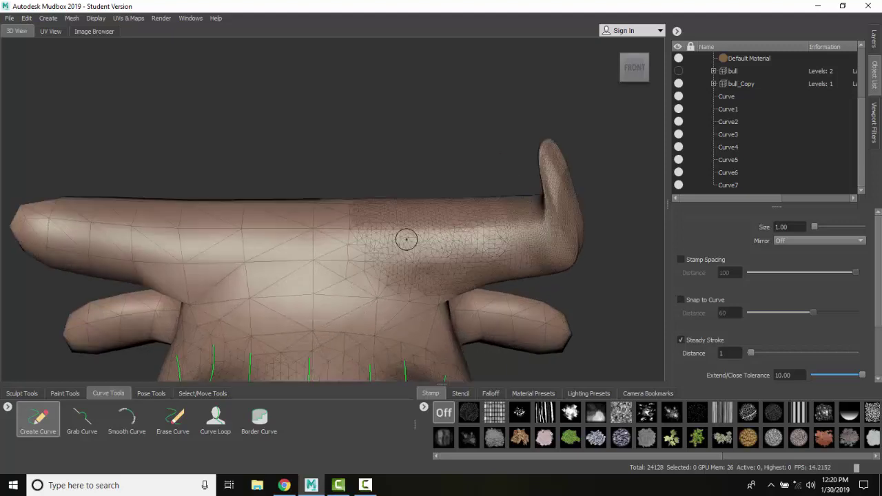
Step: Draw a guide curve along the horn to its tip, and another down the horn from the RIGHT view
mouse_move(424, 251)
left_mouse_down()
mouse_move(558, 254)
mouse_move(575, 233)
mouse_move(552, 161)
left_mouse_up()
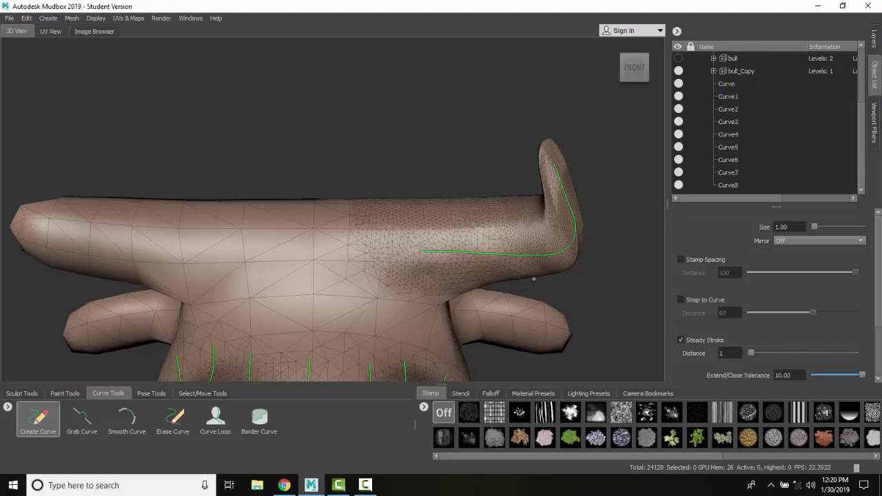
left_click_drag(534, 280, 481, 288, "alt")
left_click(640, 69)
scroll(145, 222, "down", 5)
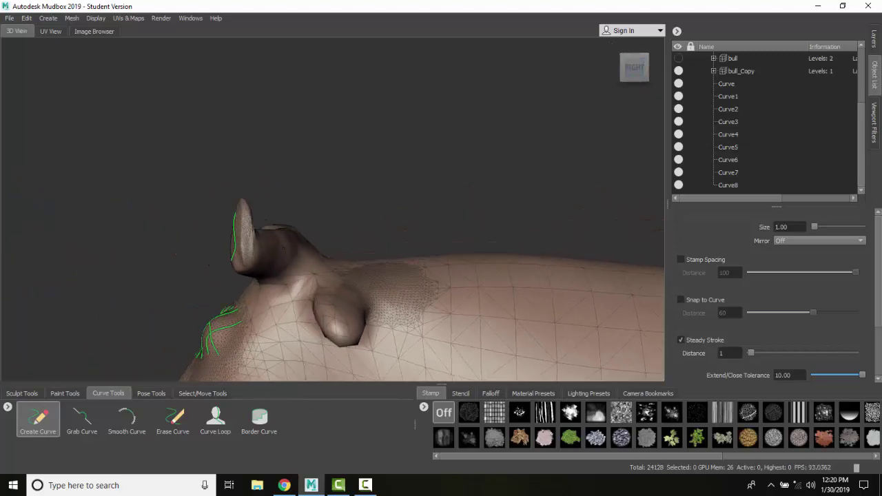
scroll(430, 292, "up", 5)
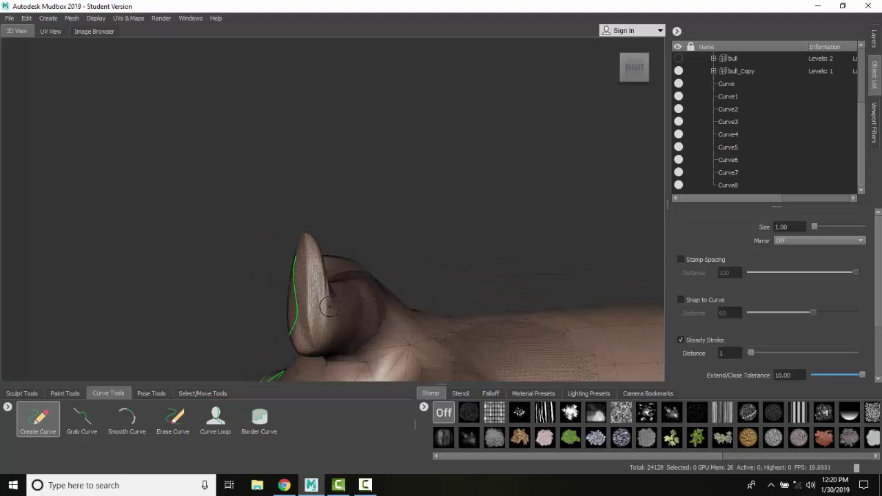
mouse_move(333, 273)
left_mouse_down("alt")
mouse_move(330, 293)
mouse_move(311, 219)
left_mouse_up("alt")
mouse_move(307, 166)
left_mouse_down()
mouse_move(311, 269)
mouse_move(322, 302)
left_mouse_up()
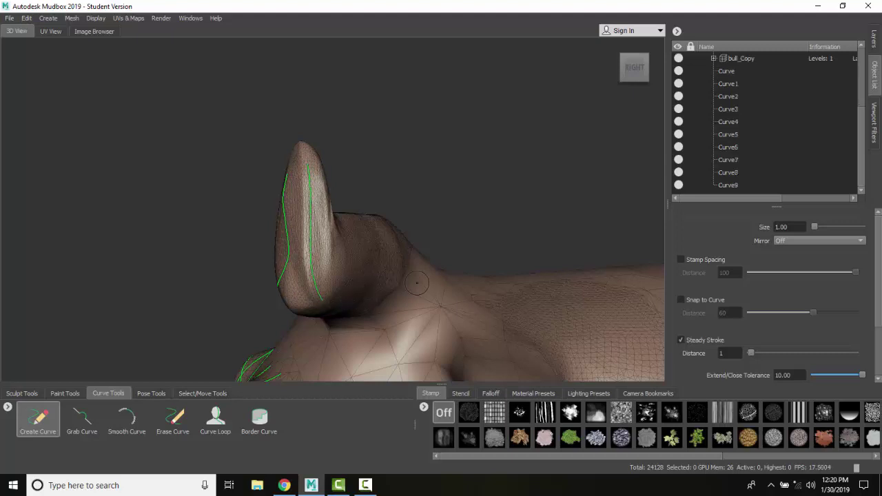
Step: From the BACK view, draw a guide curve along the horn's inner edge
left_click(655, 69)
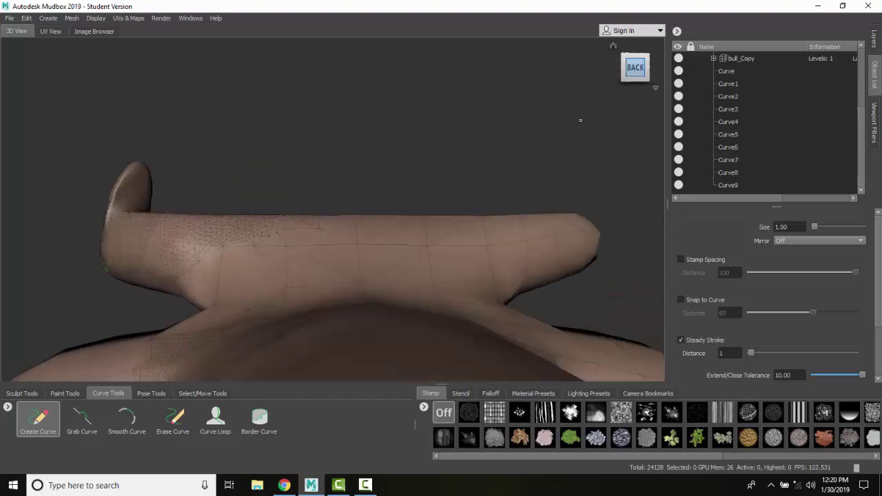
left_click_drag(110, 247, 185, 241, "alt")
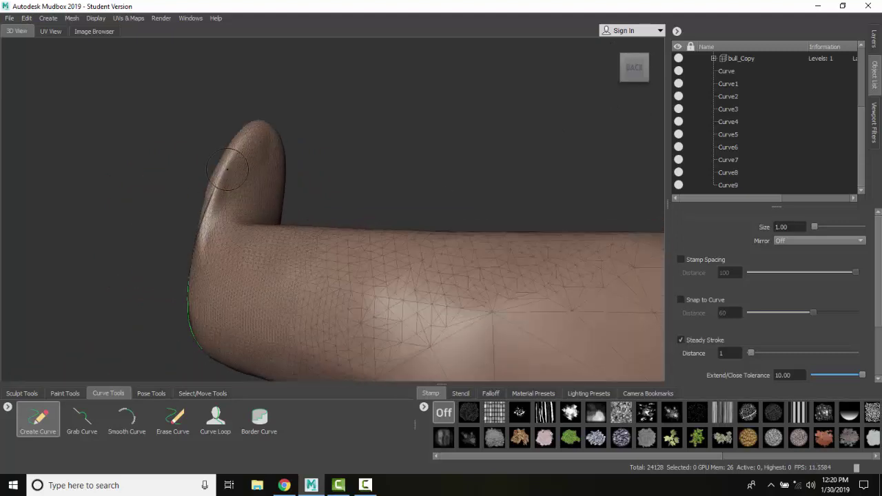
mouse_move(247, 146)
left_mouse_down()
mouse_move(230, 217)
mouse_move(233, 257)
mouse_move(273, 310)
left_mouse_up()
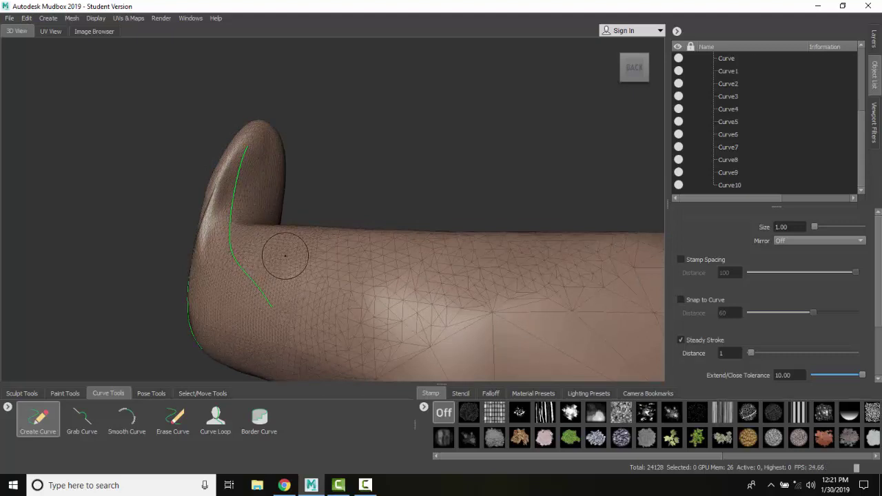
mouse_move(627, 62)
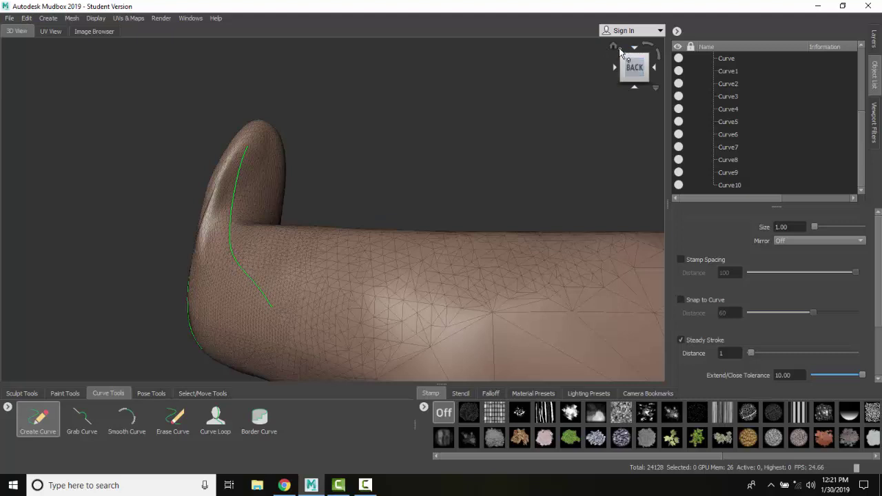
left_click(614, 46)
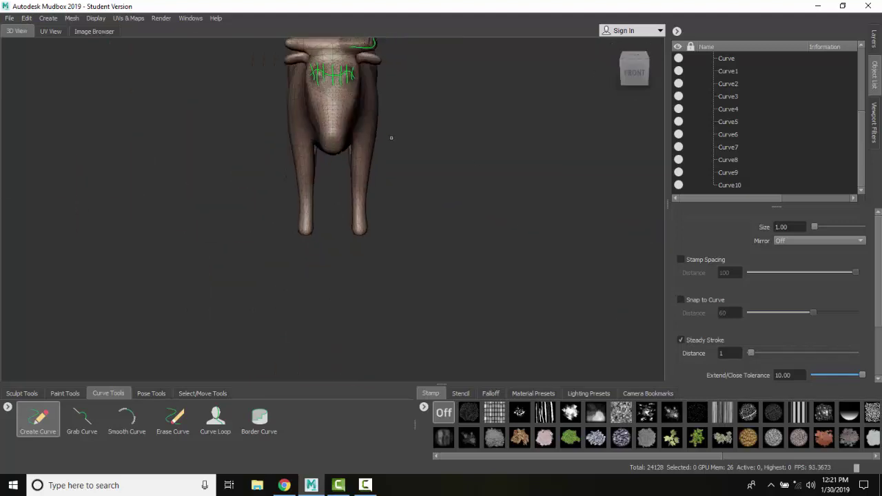
left_click_drag(391, 138, 369, 174, "alt")
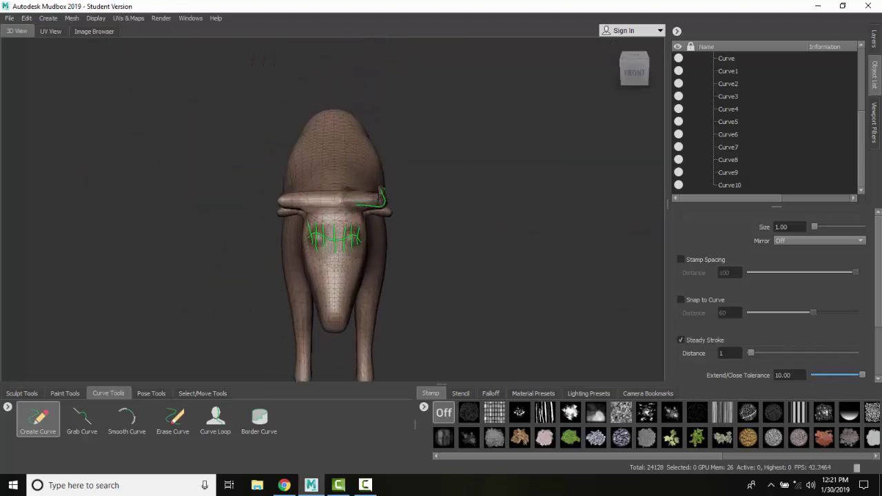
scroll(335, 206, "up", 3)
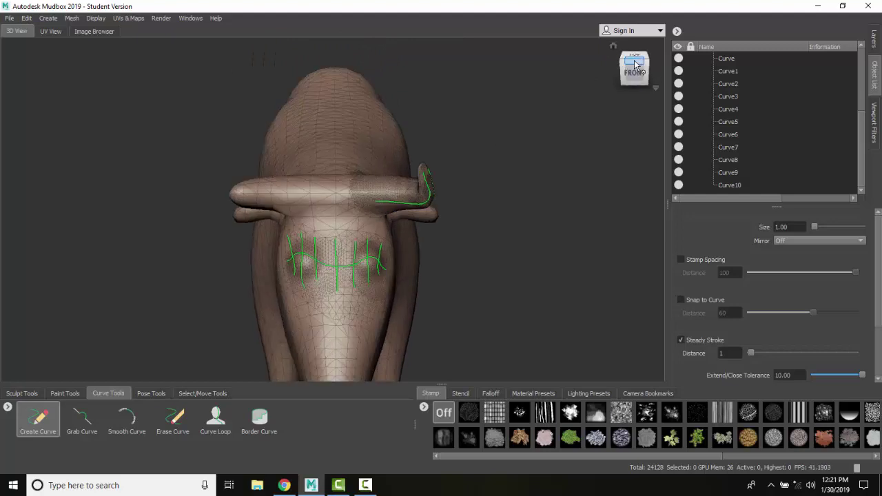
left_click_drag(524, 138, 291, 249, "alt")
scroll(291, 249, "up", 3)
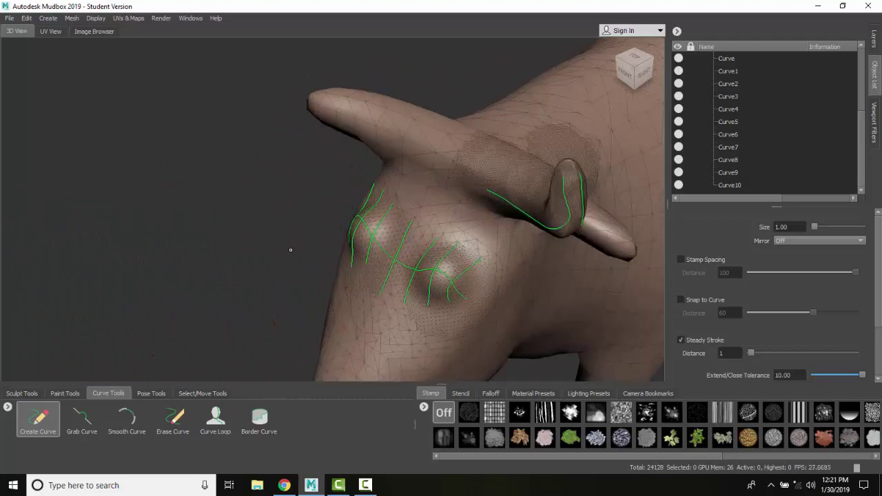
scroll(452, 265, "up", 3)
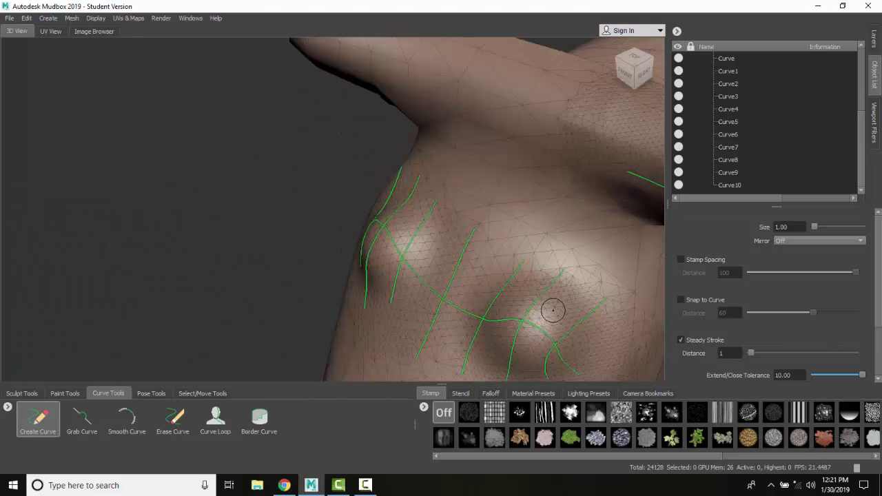
left_click_drag(501, 282, 451, 279, "alt")
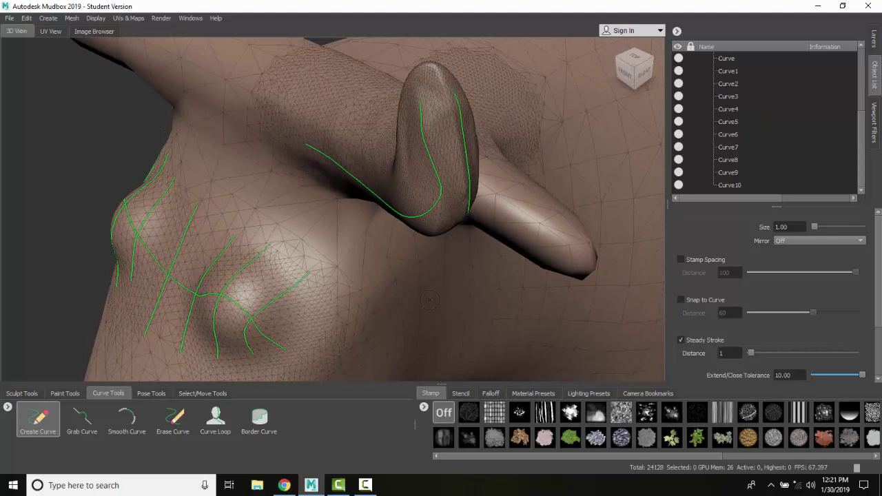
Step: Start a new Retopologize operation from the mesh menu
left_click(72, 20)
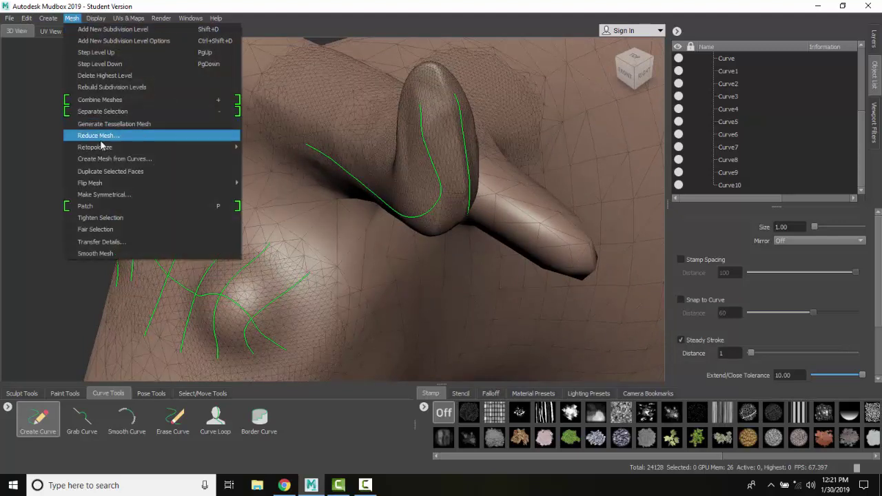
mouse_move(104, 147)
left_click(275, 147)
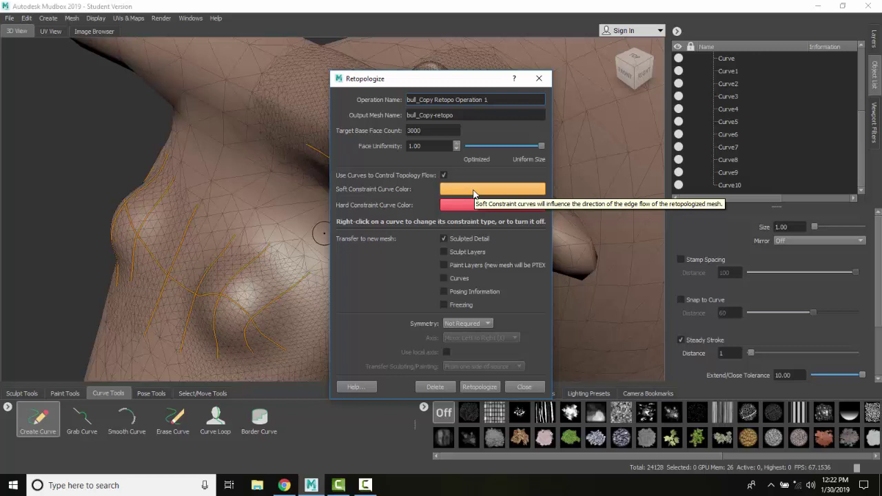
Step: Transfer Sculpt Layers and Curves, with Symmetry Based on Axis and Mirror Right to Left (X)
left_click(444, 252)
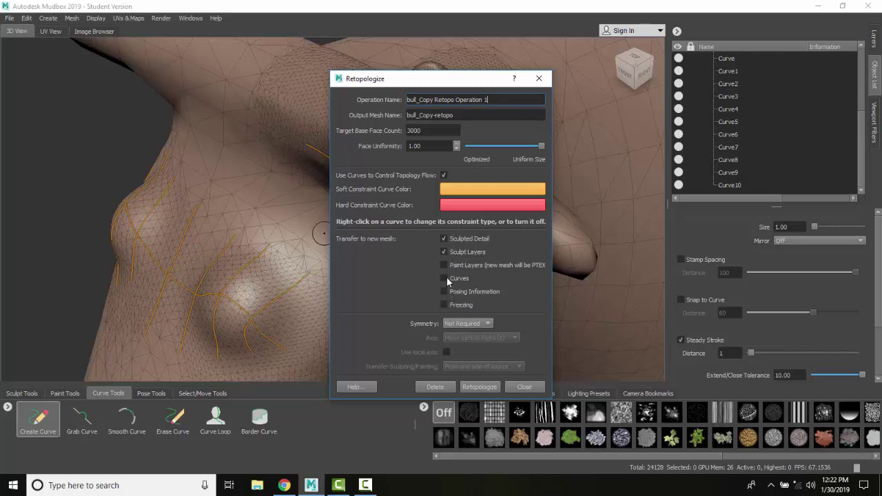
left_click(444, 278)
left_click(492, 325)
left_click(475, 336)
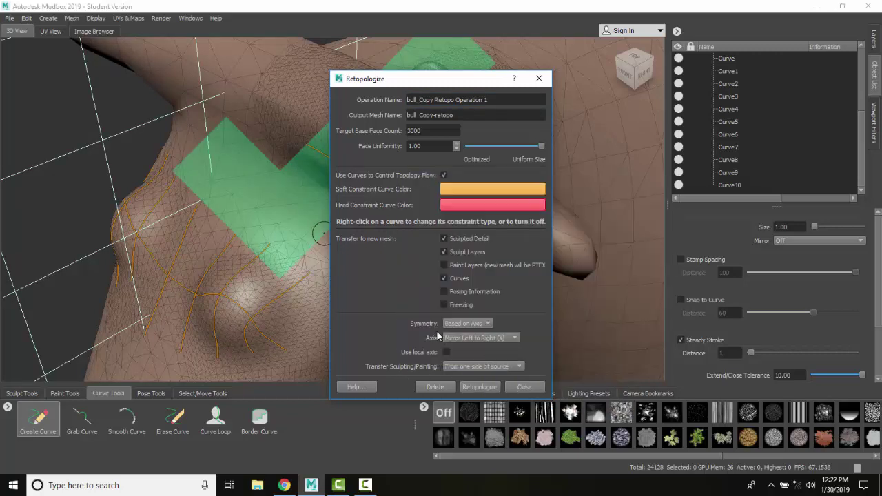
left_click(517, 338)
left_click(503, 351)
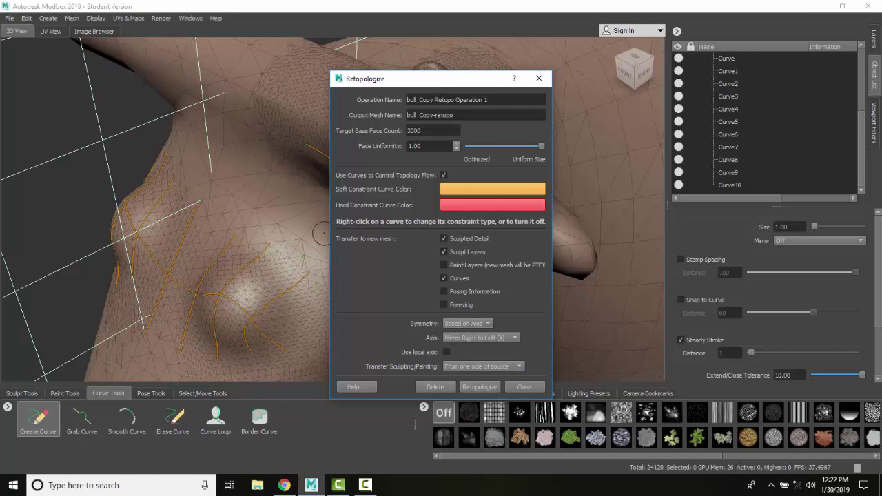
Step: Set both horn guide curves as Hard Constraints for the retopology
left_click_drag(413, 85, 683, 59)
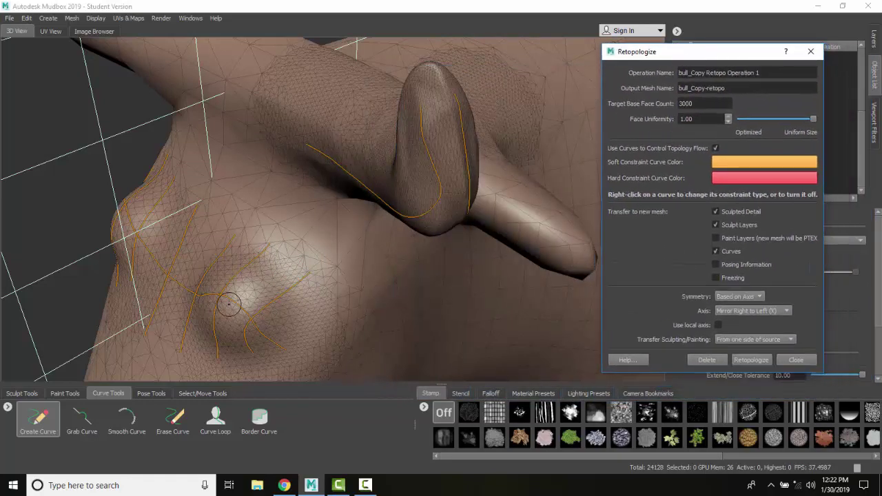
left_click_drag(232, 307, 280, 240, "alt")
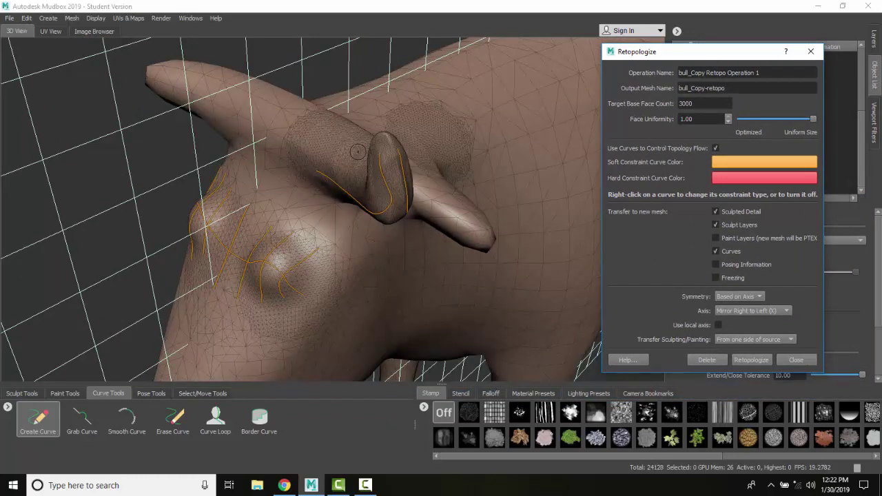
right_click_drag(358, 160, 374, 168, "alt")
left_click_drag(374, 177, 410, 177, "alt")
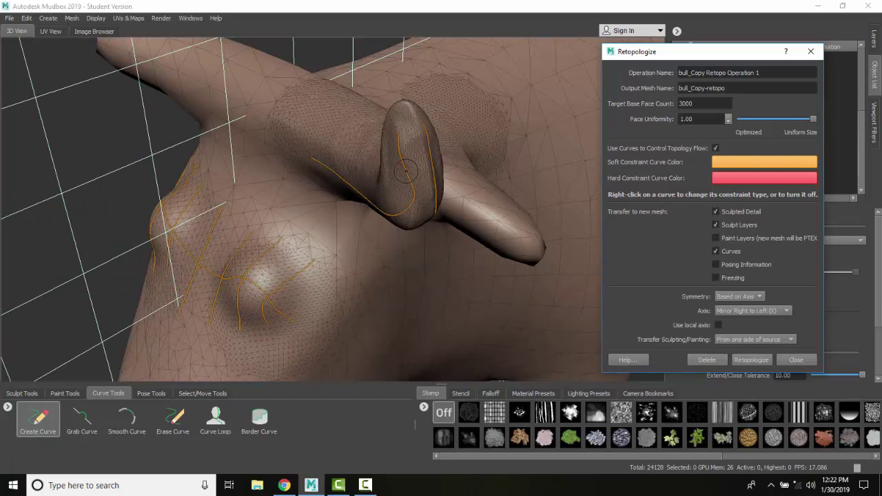
right_click(406, 172)
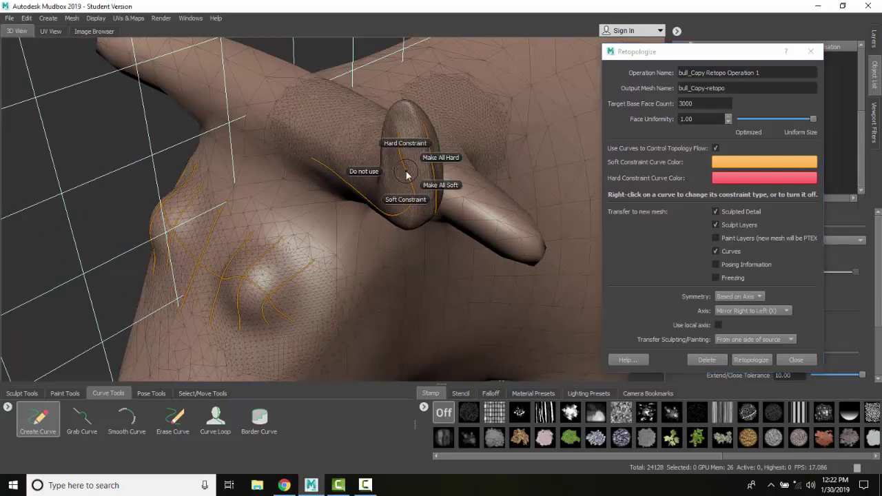
left_click(405, 144)
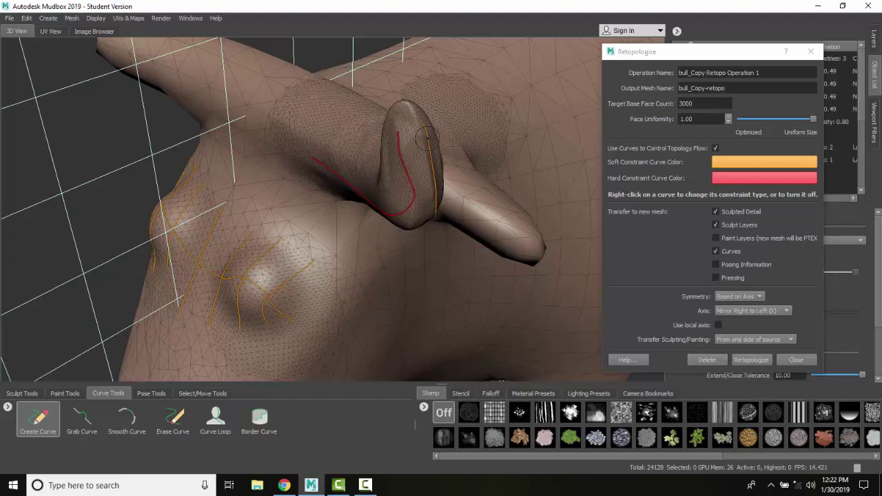
right_click_drag(426, 138, 429, 114)
Step: Run Retopologize to produce the new mesh bull_Copy-retopo 1 with 4 levels
left_click(752, 361)
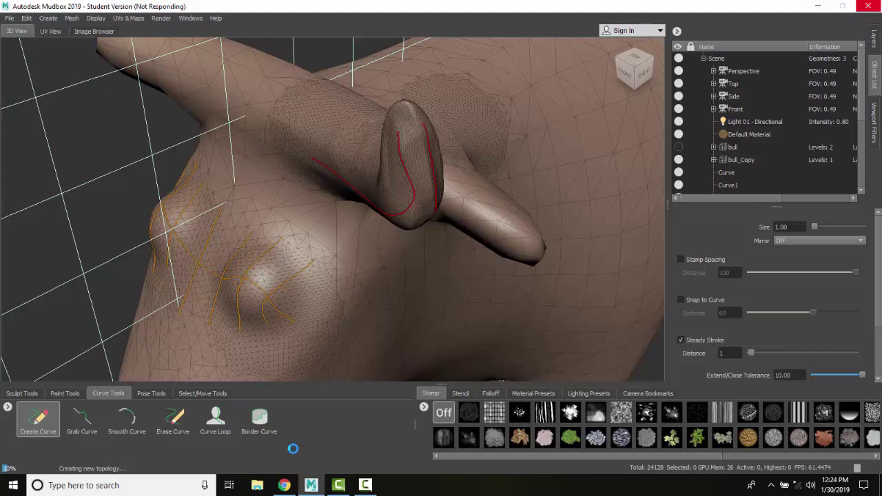
left_click(368, 487)
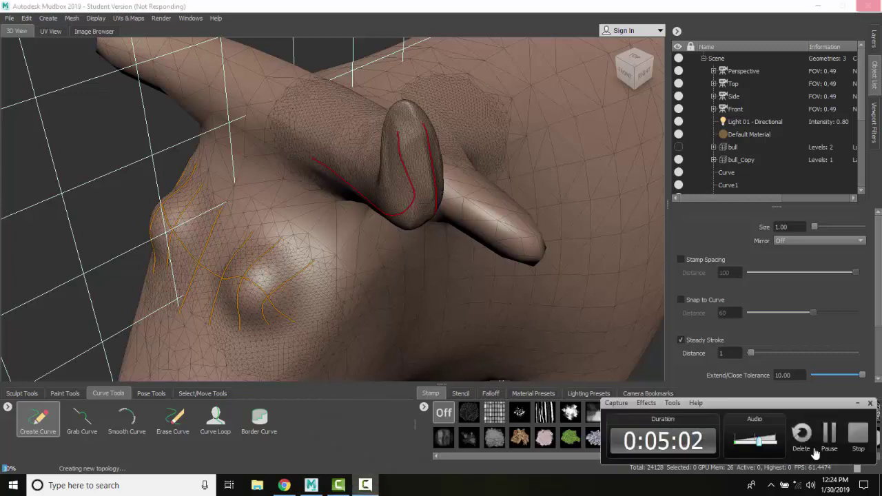
left_click(840, 440)
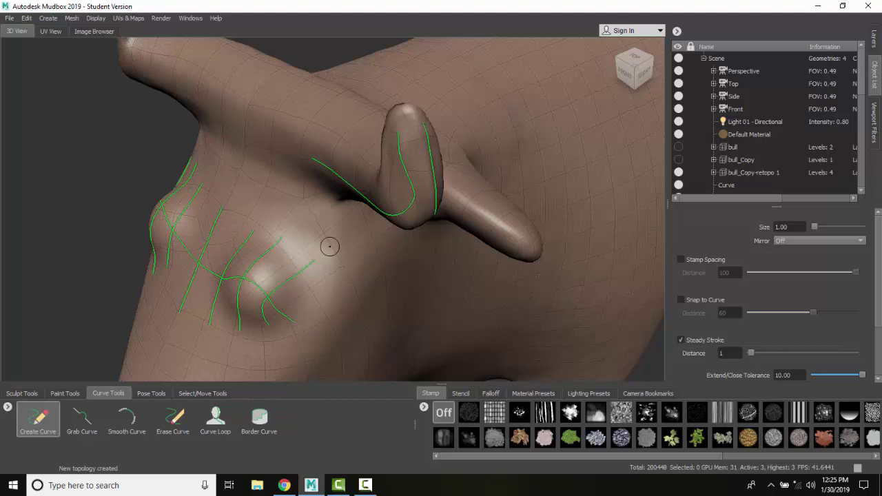
scroll(331, 237, "down", 2)
scroll(331, 237, "down", 2)
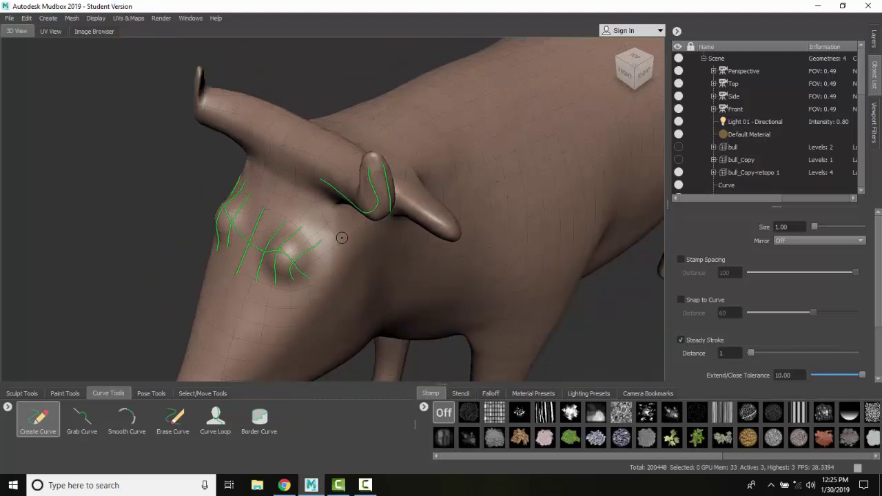
left_click_drag(341, 238, 403, 179, "alt")
scroll(403, 178, "up", 3)
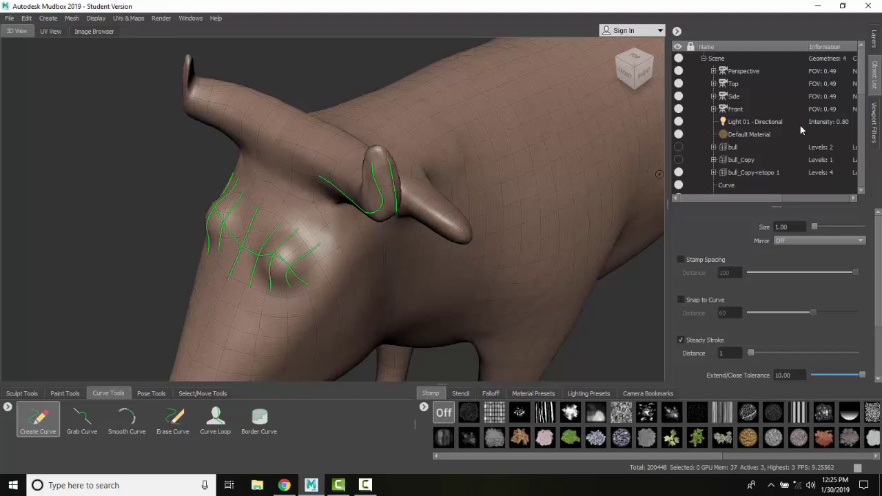
scroll(862, 112, "down", 2)
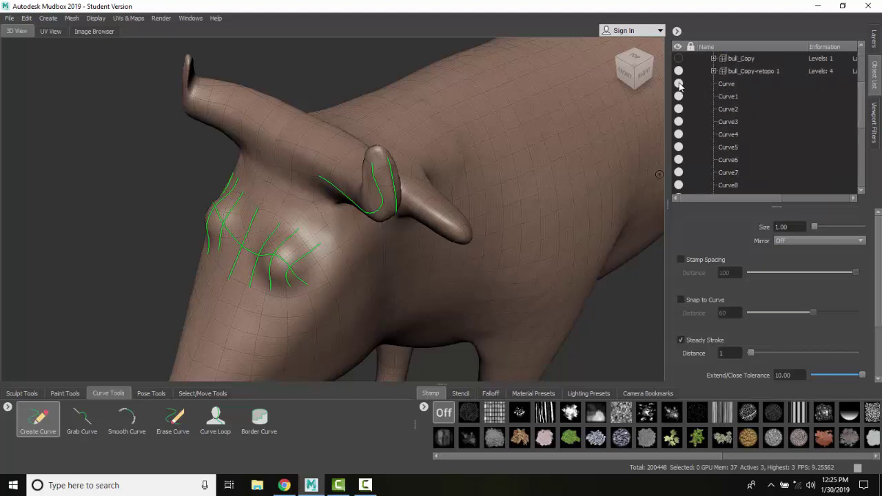
Step: Hide the original guide curves Curve through Curve10 in the Object List
left_click(680, 83)
left_click(680, 96)
left_click(679, 109)
left_click(679, 122)
left_click(679, 135)
left_click(679, 147)
left_click(679, 160)
left_click(679, 172)
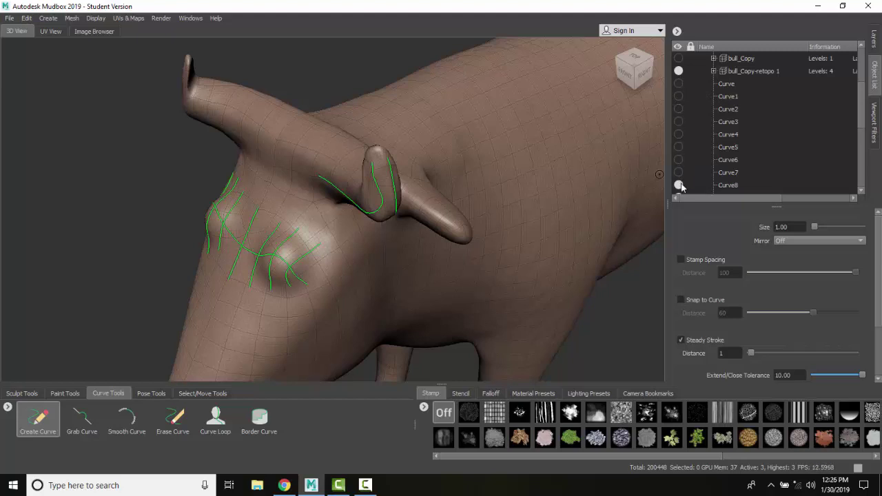
left_click(679, 184)
scroll(689, 160, "down", 2)
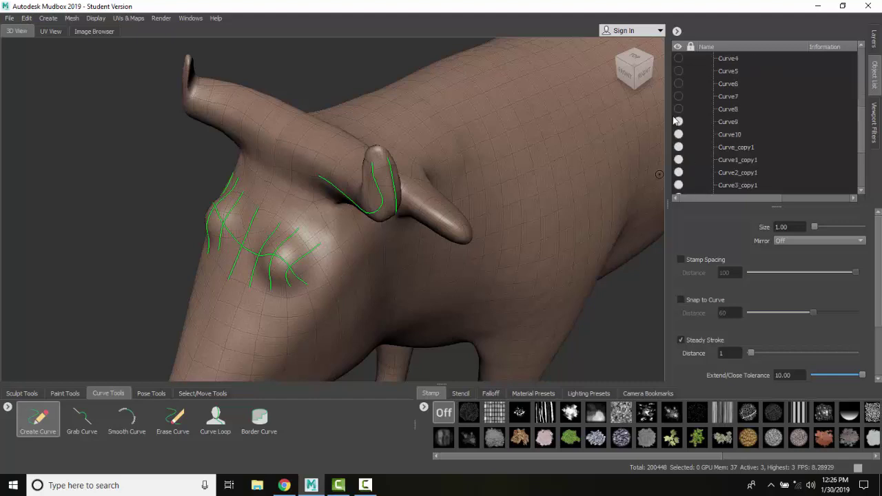
left_click(679, 122)
left_click(679, 134)
Step: Hide the copied guide curves Curve_copy1 through Curve10_copy1
scroll(748, 128, "up", 2)
scroll(748, 127, "up", 1)
scroll(743, 138, "down", 5)
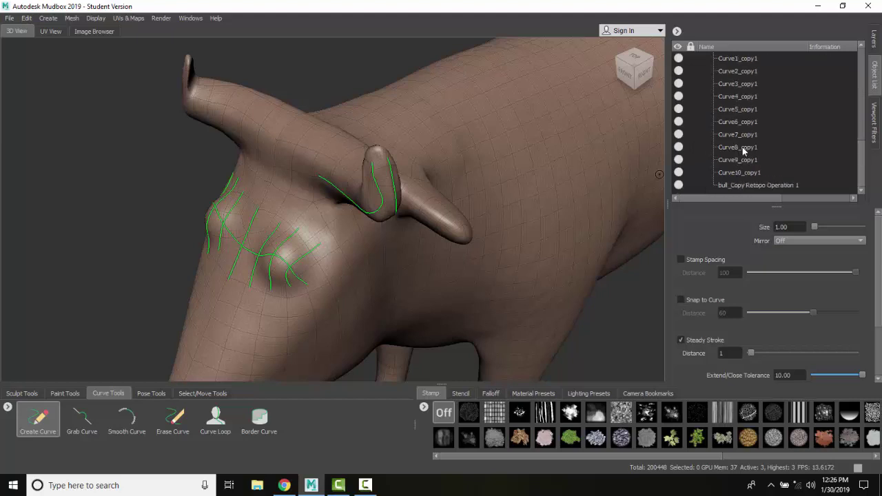
scroll(742, 146, "up", 2)
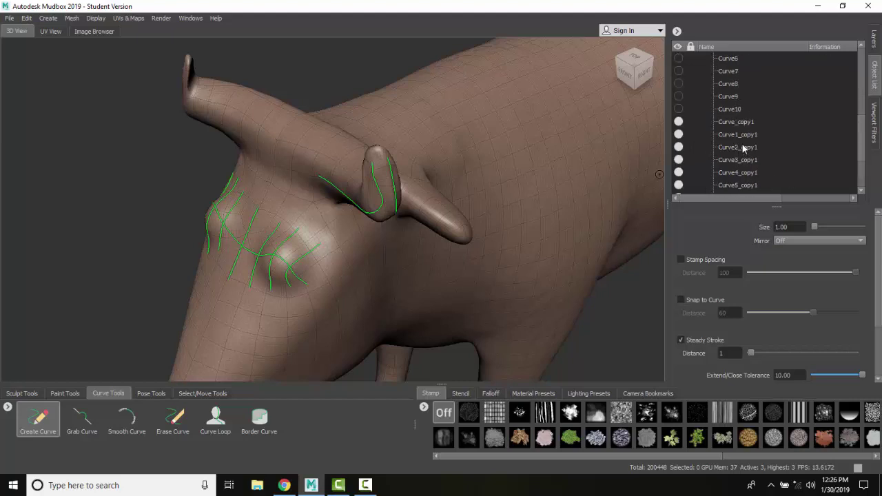
left_click(679, 122)
left_click(679, 134)
left_click(679, 147)
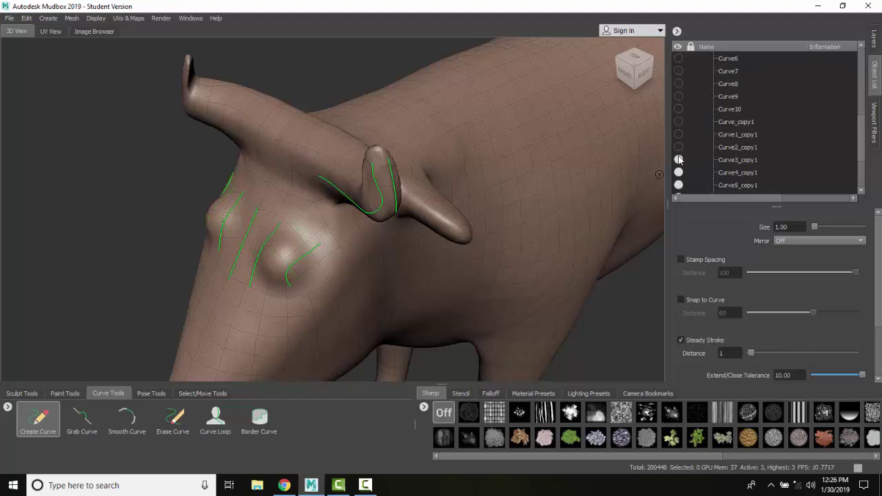
left_click(679, 160)
left_click(679, 172)
left_click(679, 184)
scroll(699, 138, "down", 2)
left_click(679, 122)
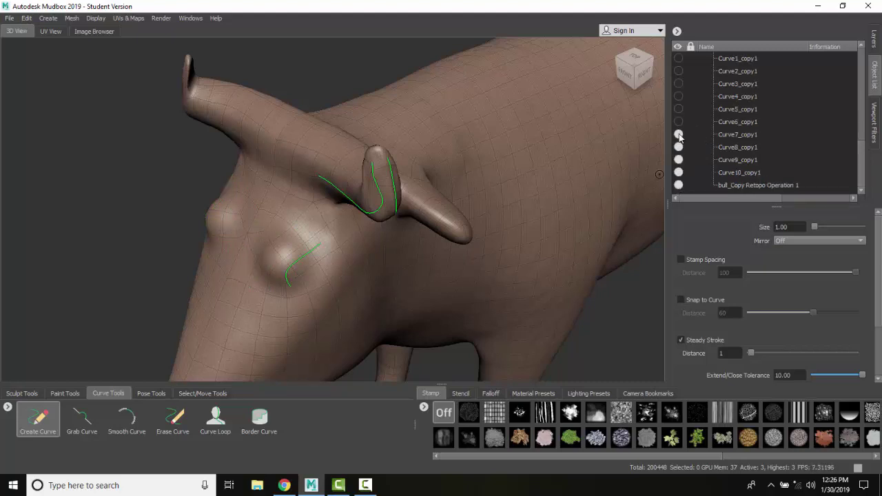
left_click(679, 134)
left_click(679, 147)
left_click(679, 160)
left_click(679, 173)
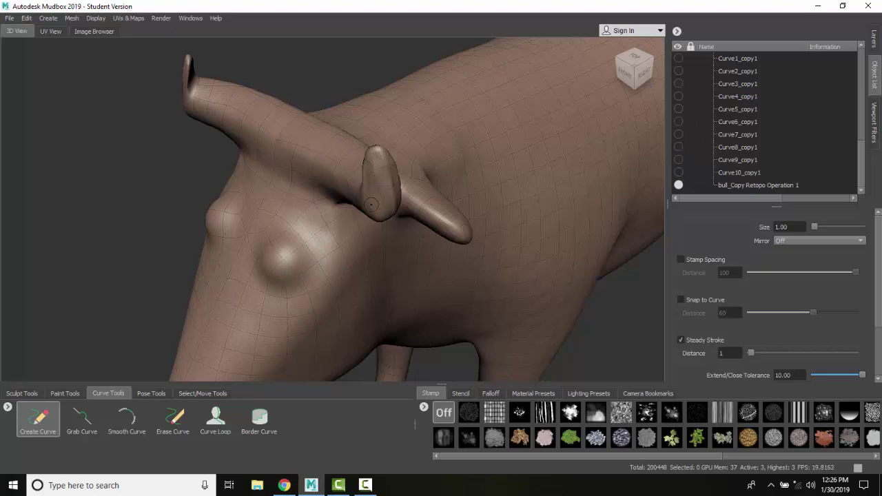
scroll(314, 249, "up", 5)
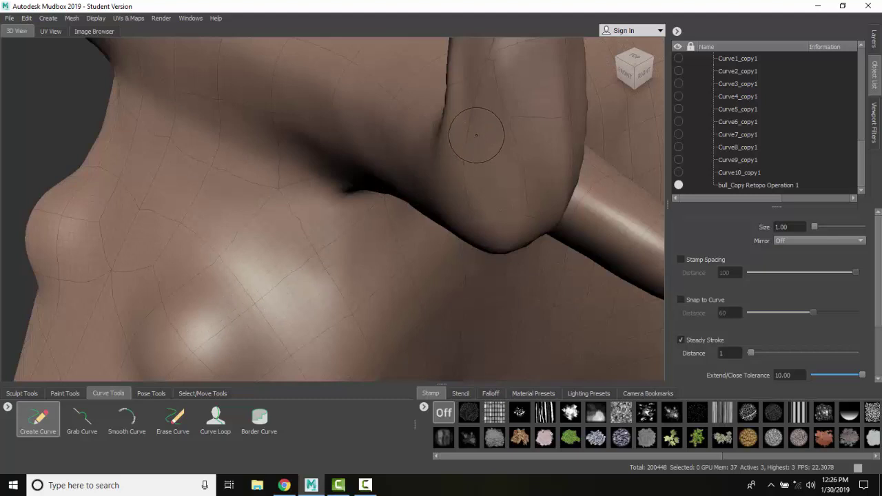
left_click_drag(476, 131, 417, 164, "alt")
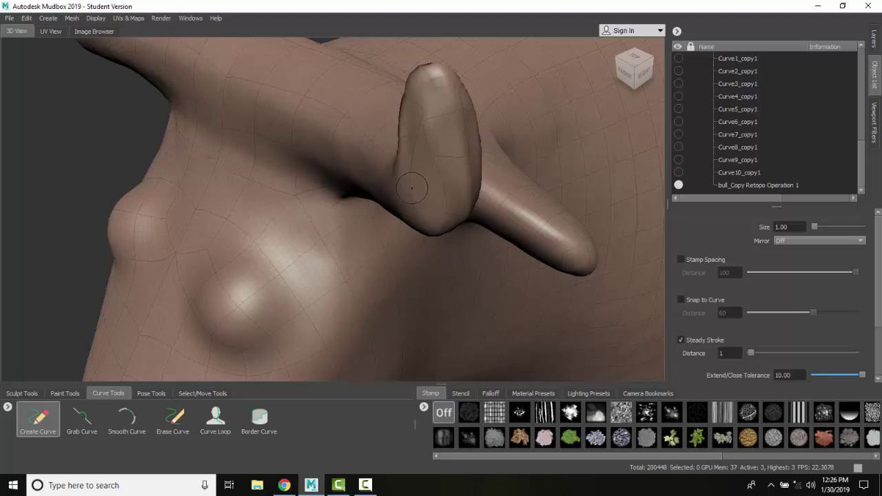
mouse_move(412, 188)
right_mouse_down("alt")
mouse_move(374, 198)
mouse_move(397, 194)
right_mouse_up("alt")
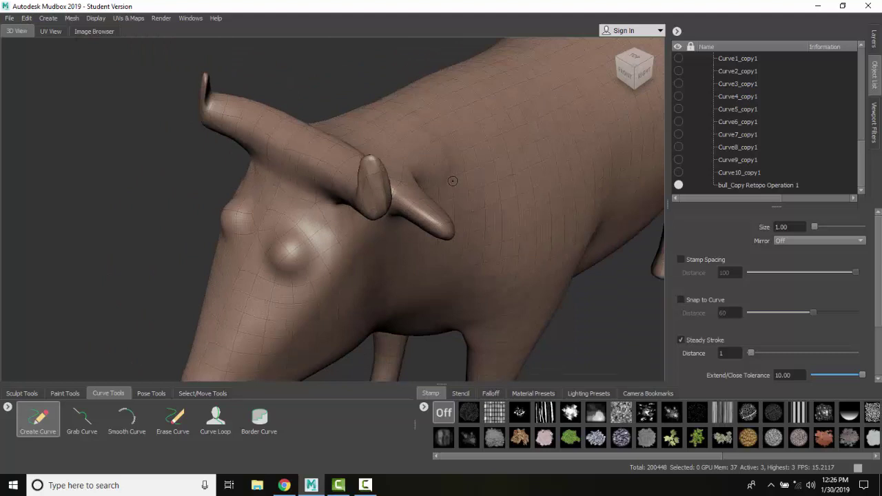